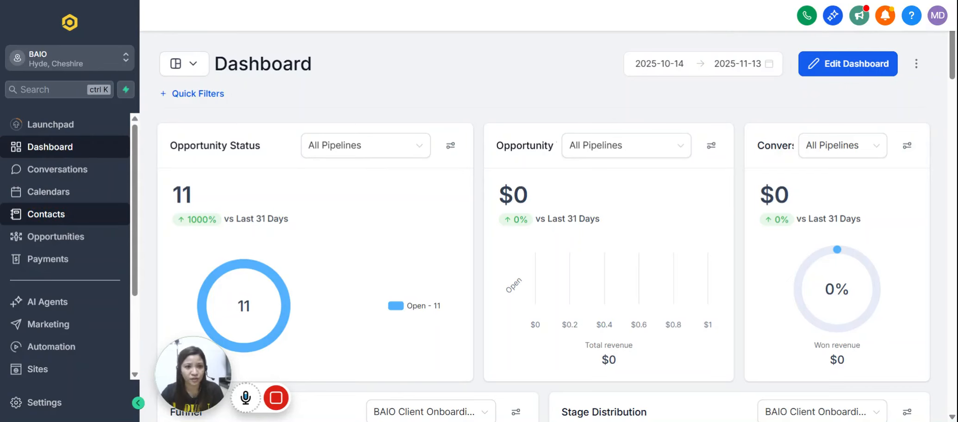
In Contacts, preview the Tag values available as an advanced filter for a new smart list, and discard the list.
{"action": "left_click", "coordinate": [51, 215]}
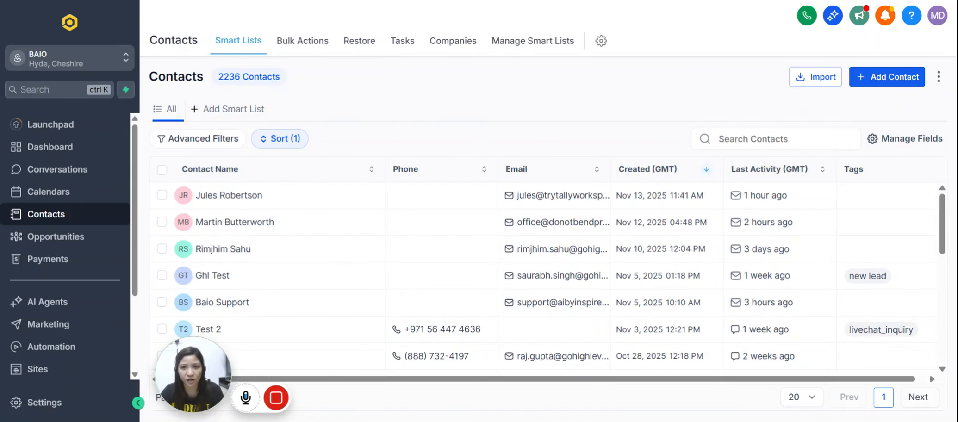
{"action": "left_click", "coordinate": [229, 109]}
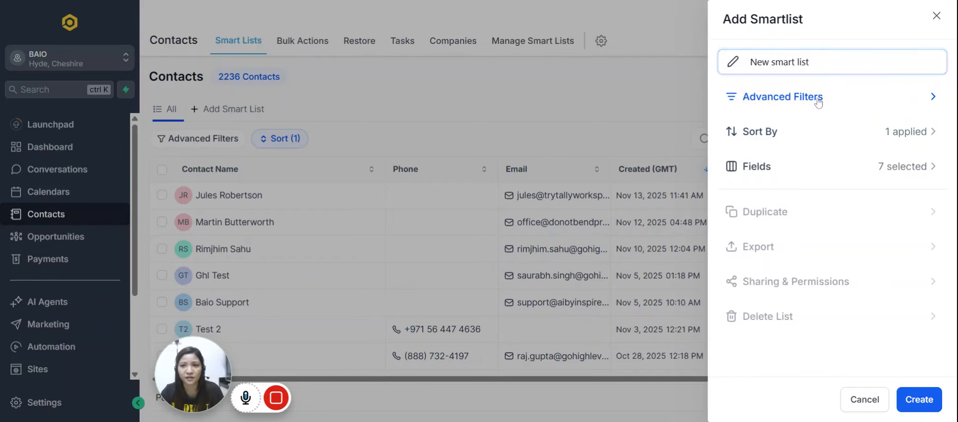
{"action": "left_click", "coordinate": [818, 103]}
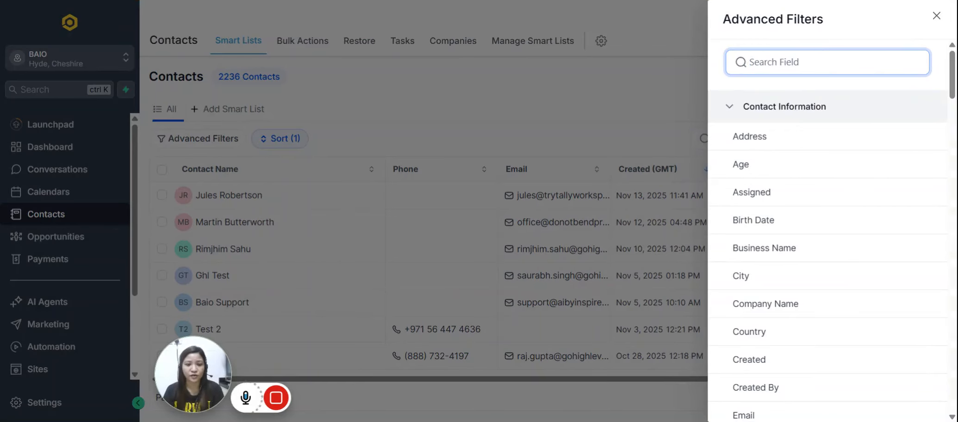
{"action": "type", "text": "tag"}
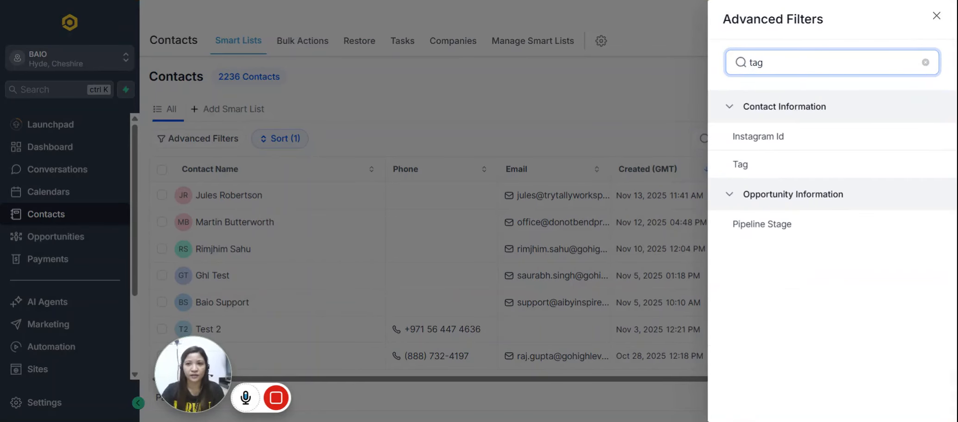
{"action": "left_click", "coordinate": [768, 172]}
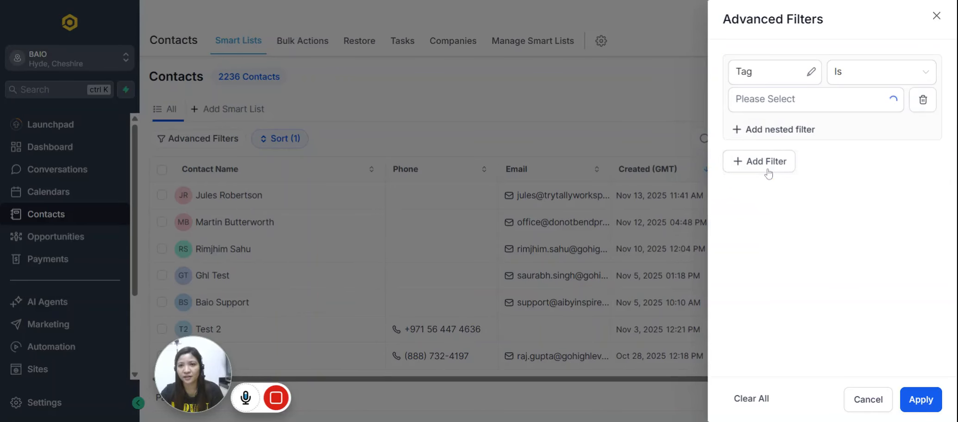
{"action": "left_click", "coordinate": [801, 104]}
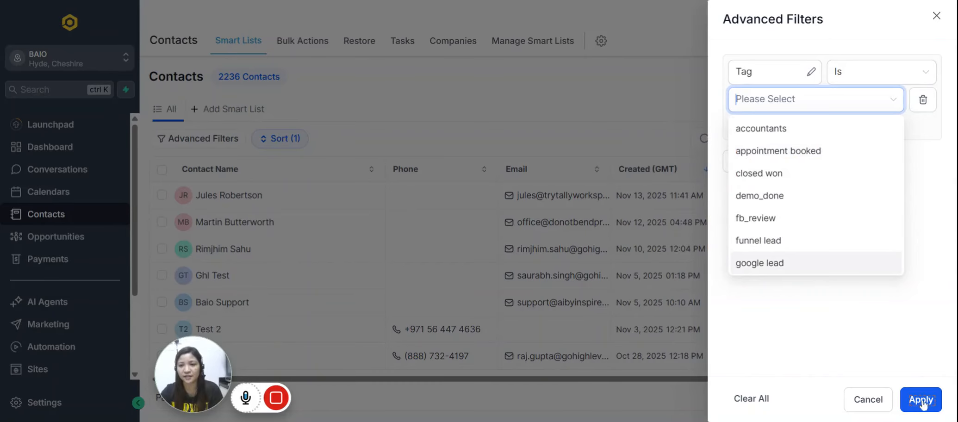
{"action": "left_click", "coordinate": [858, 402]}
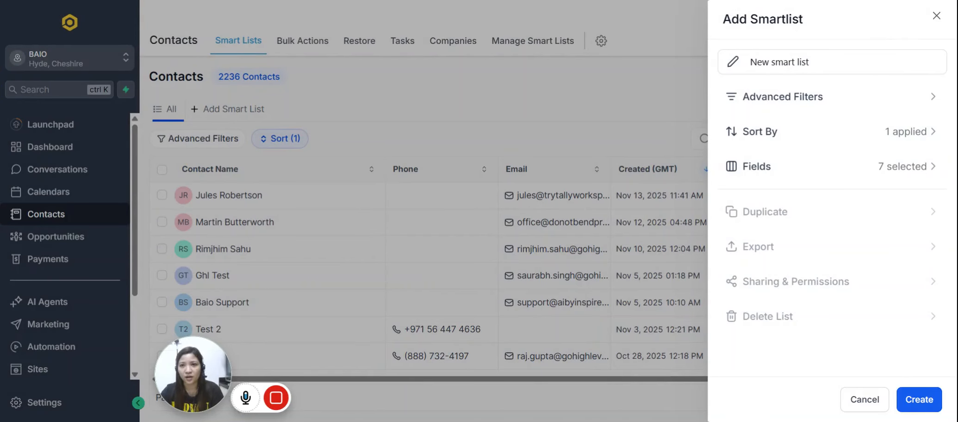
{"action": "left_click", "coordinate": [936, 16]}
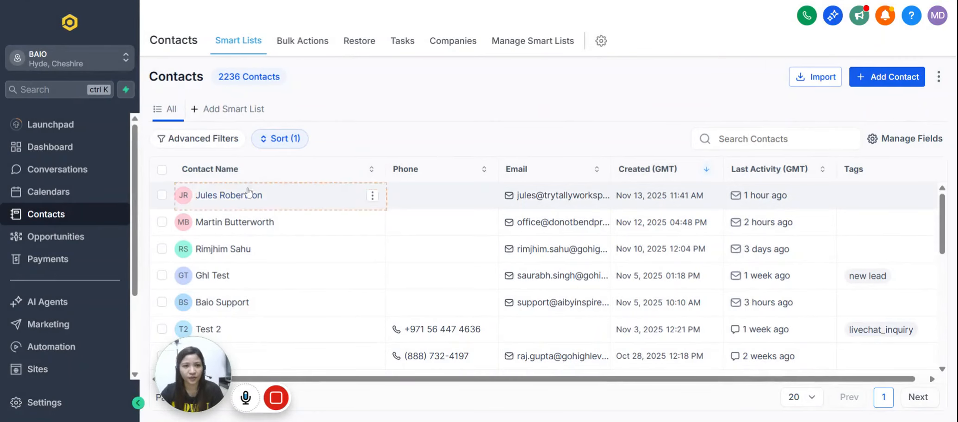
Open the first contact in the list and examine its contact fields, general info and the additional form sections.
{"action": "left_click", "coordinate": [244, 202]}
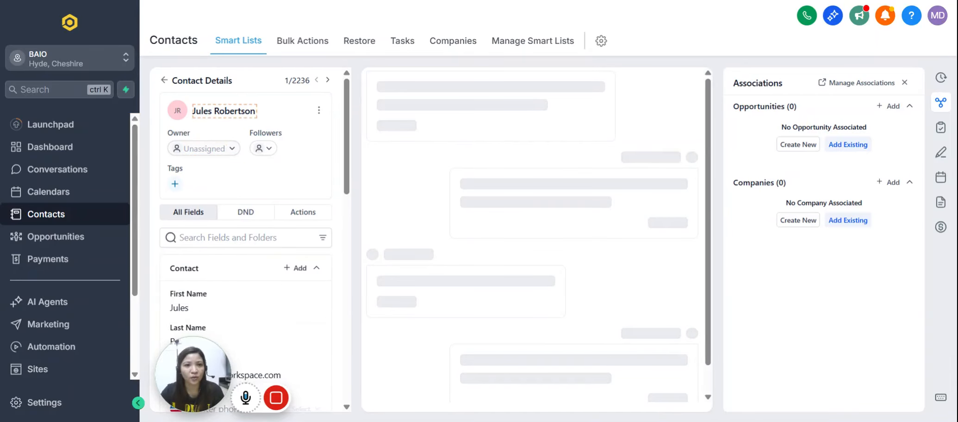
{"action": "scroll", "coordinate": [237, 191], "scroll_direction": "down", "scroll_amount": 4}
{"action": "scroll", "coordinate": [236, 199], "scroll_direction": "up", "scroll_amount": 3}
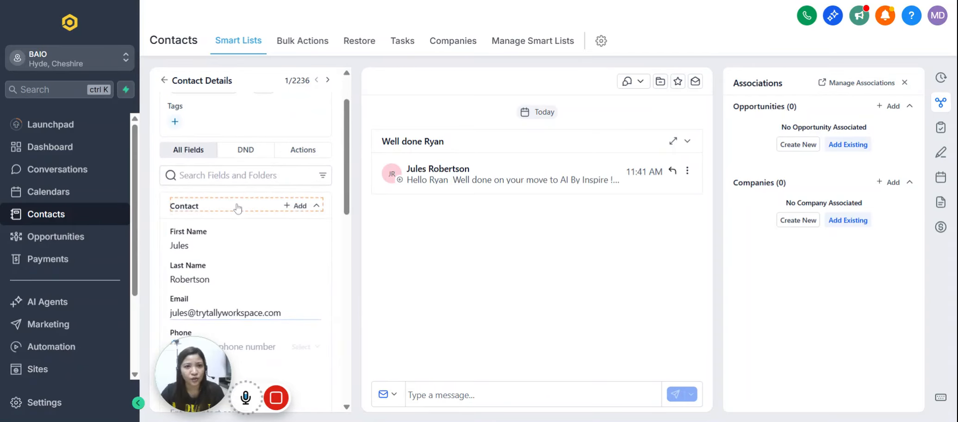
{"action": "scroll", "coordinate": [247, 241], "scroll_direction": "down", "scroll_amount": 2}
{"action": "scroll", "coordinate": [248, 231], "scroll_direction": "down", "scroll_amount": 1}
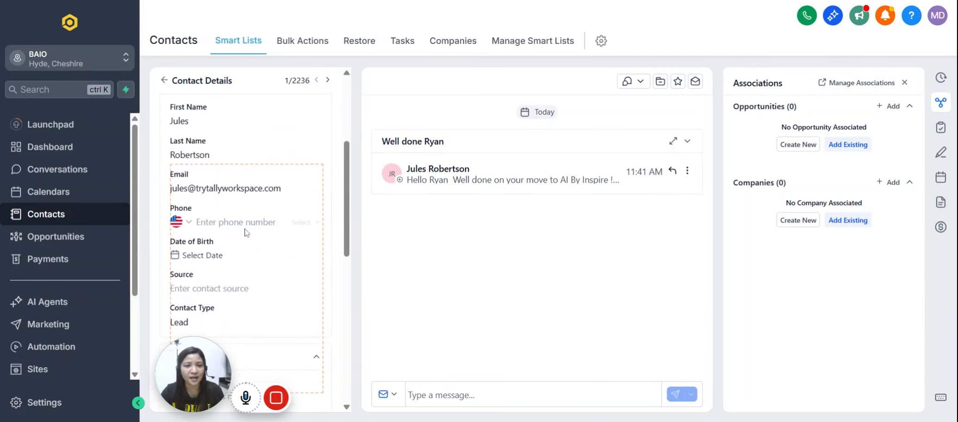
{"action": "scroll", "coordinate": [249, 212], "scroll_direction": "down", "scroll_amount": 1}
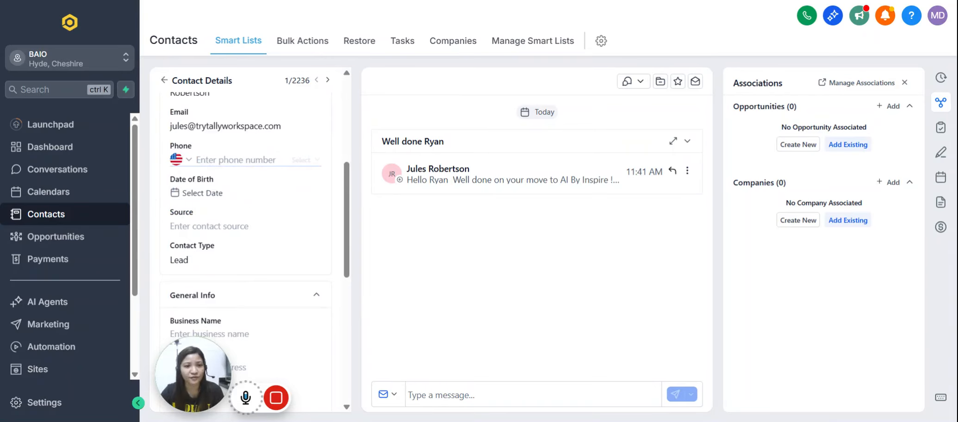
{"action": "scroll", "coordinate": [270, 203], "scroll_direction": "down", "scroll_amount": 1}
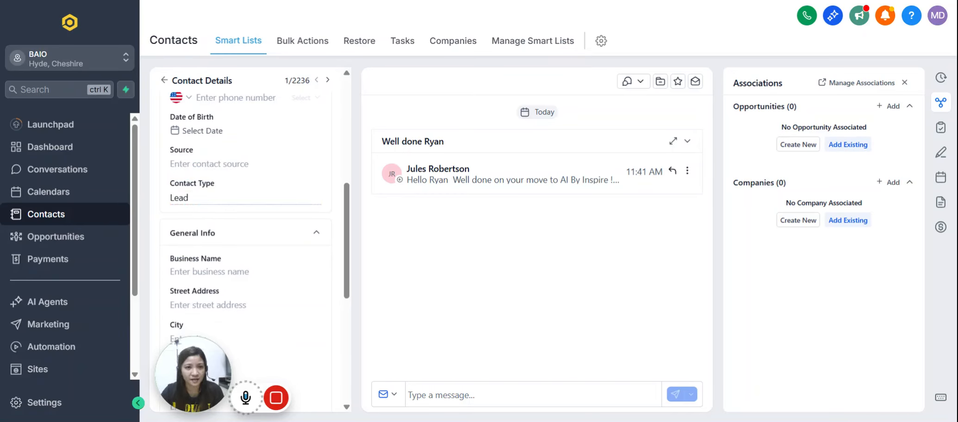
{"action": "scroll", "coordinate": [228, 203], "scroll_direction": "down", "scroll_amount": 2}
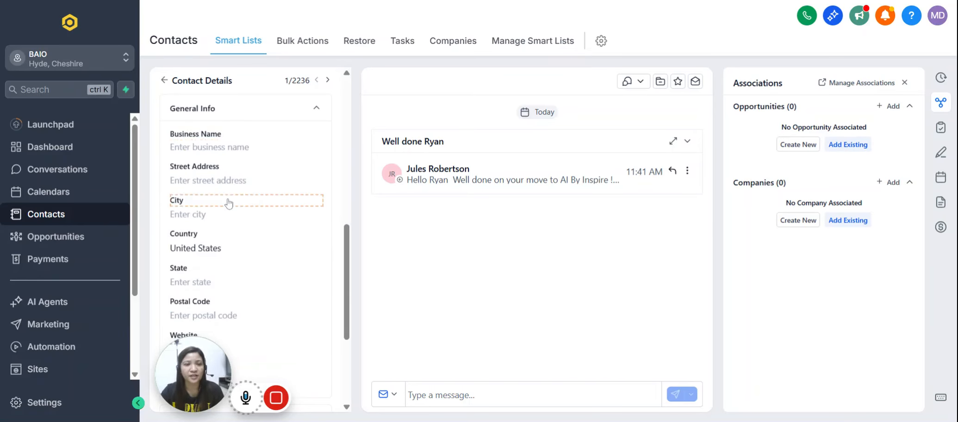
{"action": "scroll", "coordinate": [235, 186], "scroll_direction": "down", "scroll_amount": 4}
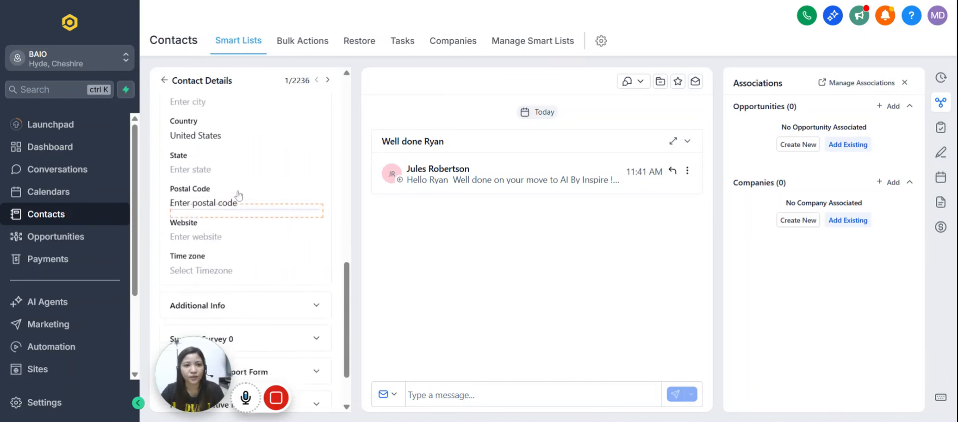
{"action": "scroll", "coordinate": [242, 211], "scroll_direction": "up", "scroll_amount": 5}
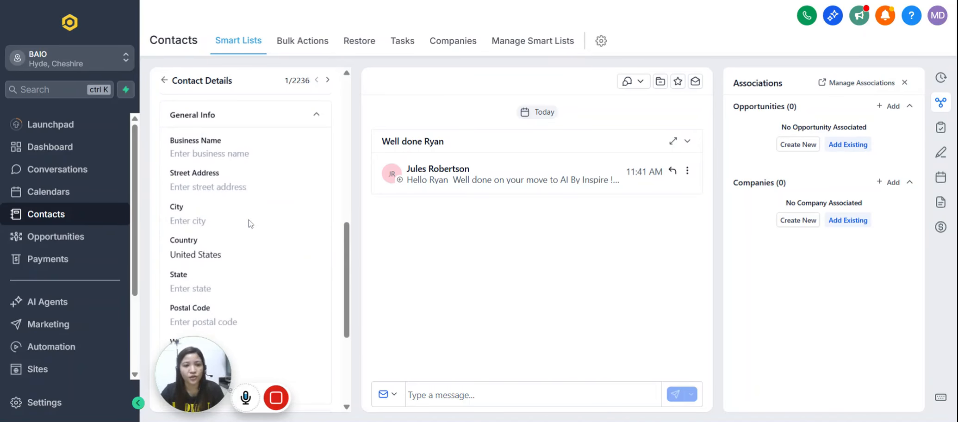
{"action": "scroll", "coordinate": [274, 220], "scroll_direction": "up", "scroll_amount": 3}
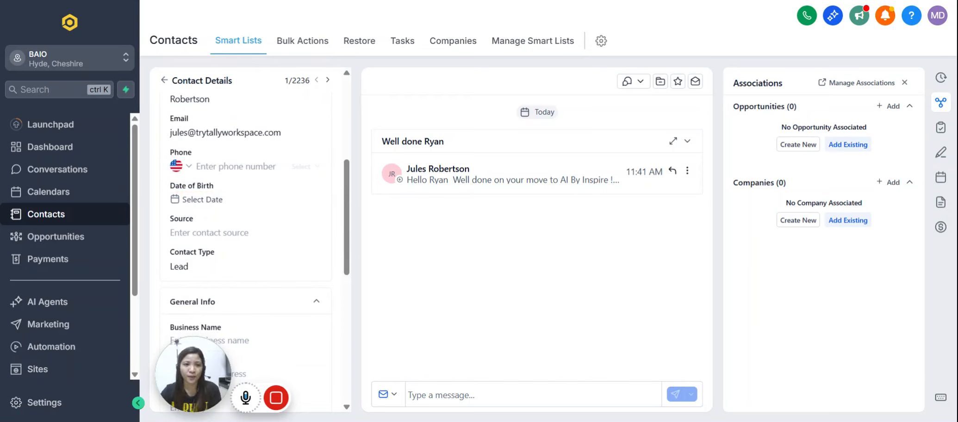
{"action": "scroll", "coordinate": [273, 272], "scroll_direction": "down", "scroll_amount": 6}
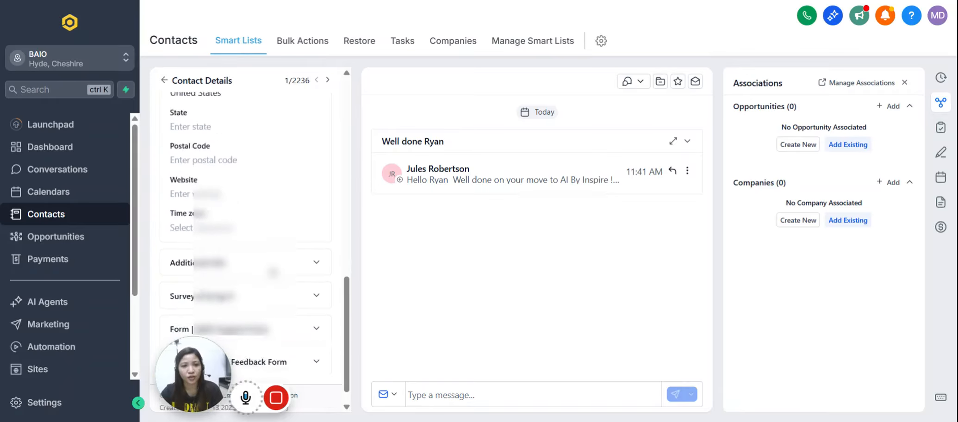
{"action": "scroll", "coordinate": [273, 272], "scroll_direction": "down", "scroll_amount": 1}
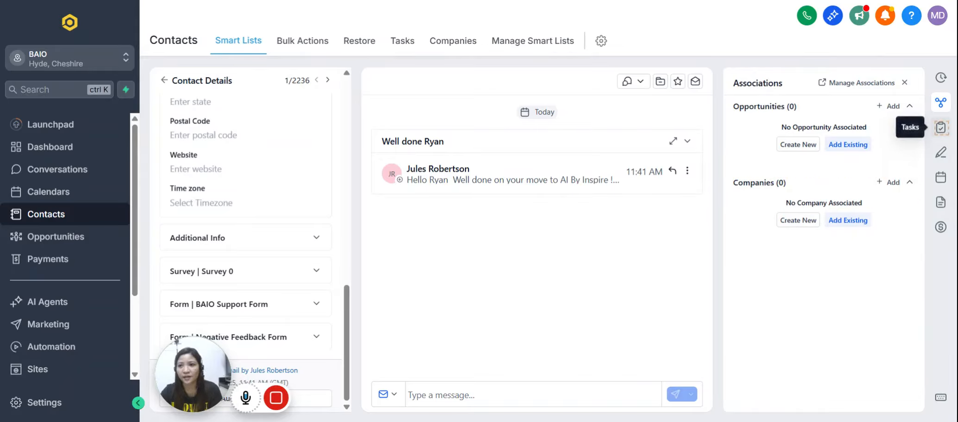
View the contact's tasks and examine the new task form with its due date and recurring options, cancelling without creating a task.
{"action": "left_click", "coordinate": [943, 135]}
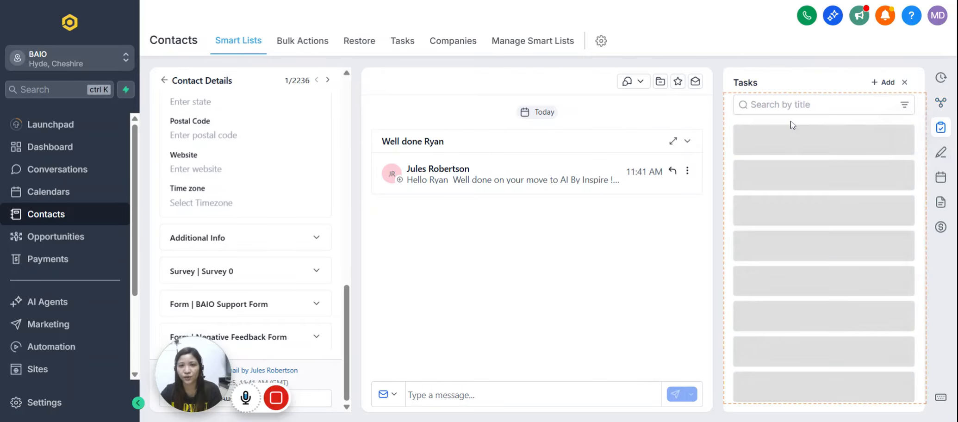
{"action": "left_click", "coordinate": [825, 195]}
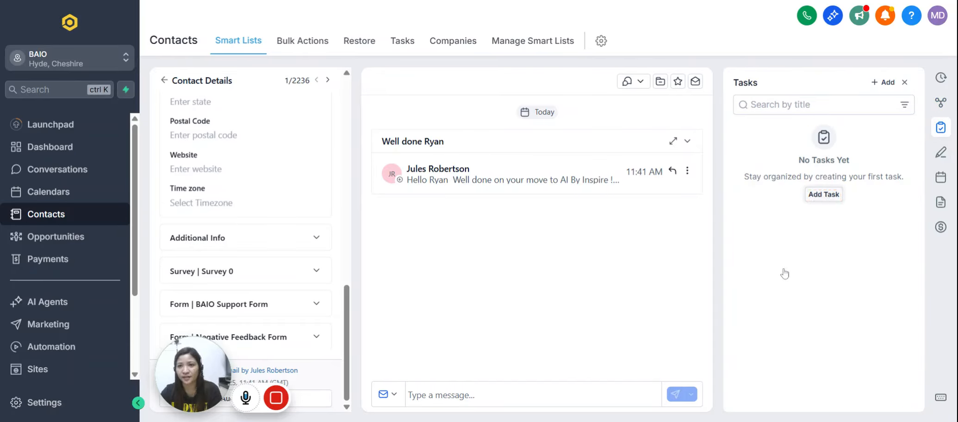
{"action": "left_click", "coordinate": [795, 115]}
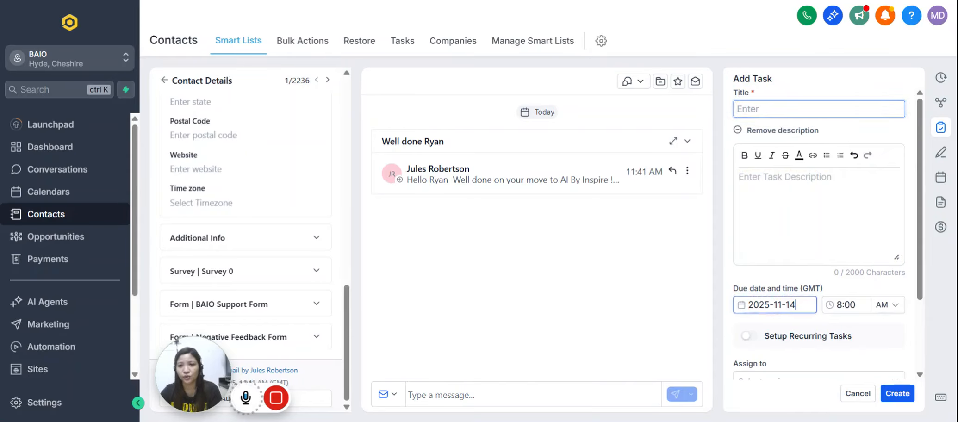
{"action": "left_click", "coordinate": [780, 305]}
{"action": "left_click", "coordinate": [889, 340]}
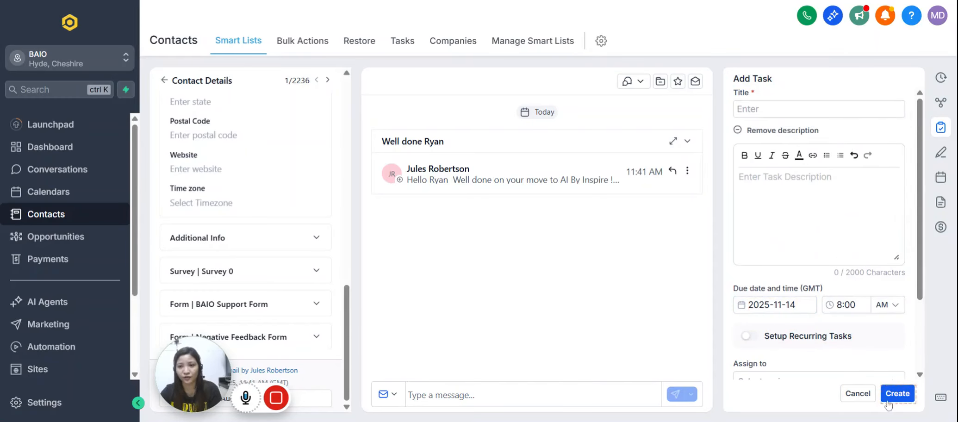
{"action": "left_click", "coordinate": [857, 393]}
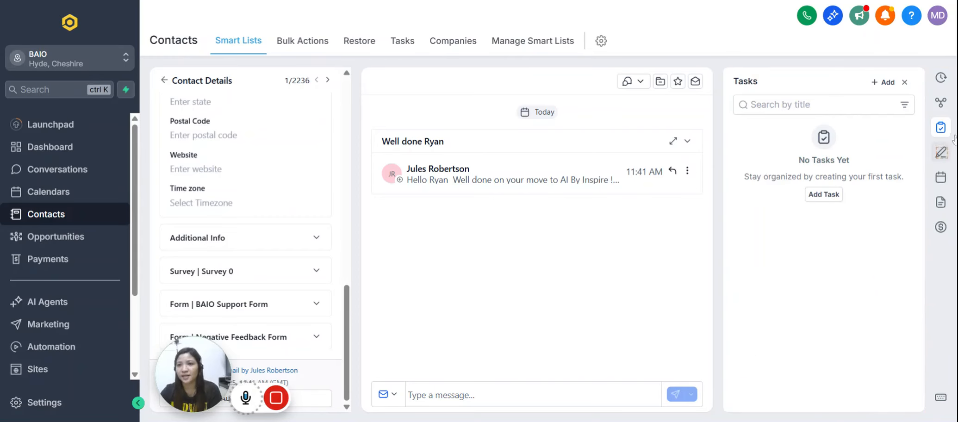
Look through the contact's notes, appointments, documents and activity history.
{"action": "left_click", "coordinate": [940, 154]}
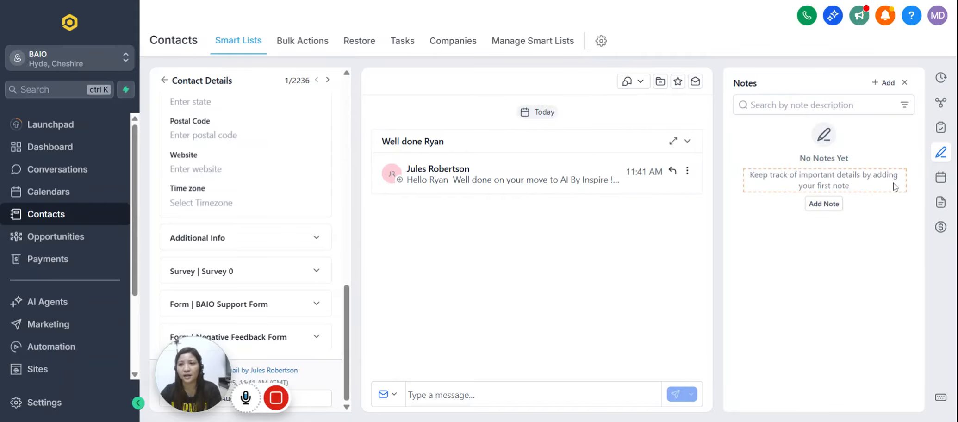
{"action": "left_click", "coordinate": [941, 180]}
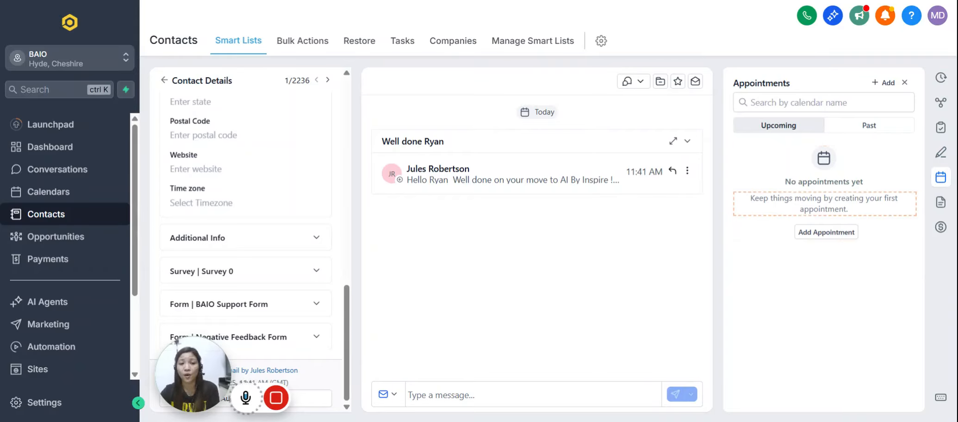
{"action": "left_click", "coordinate": [945, 212]}
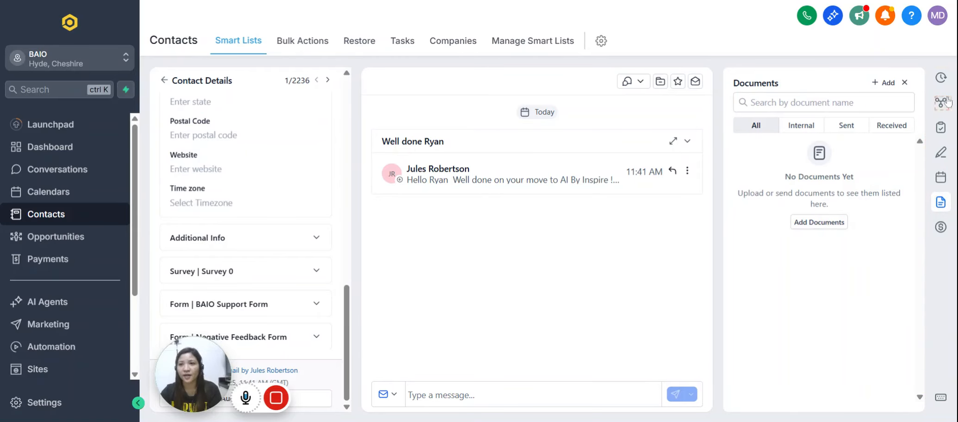
{"action": "left_click", "coordinate": [941, 79]}
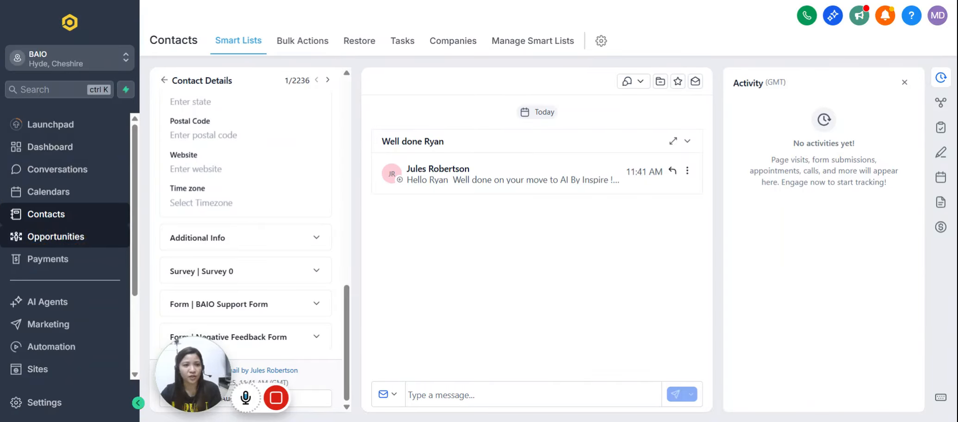
Go to Opportunities and review the list of existing pipelines.
{"action": "left_click", "coordinate": [44, 244]}
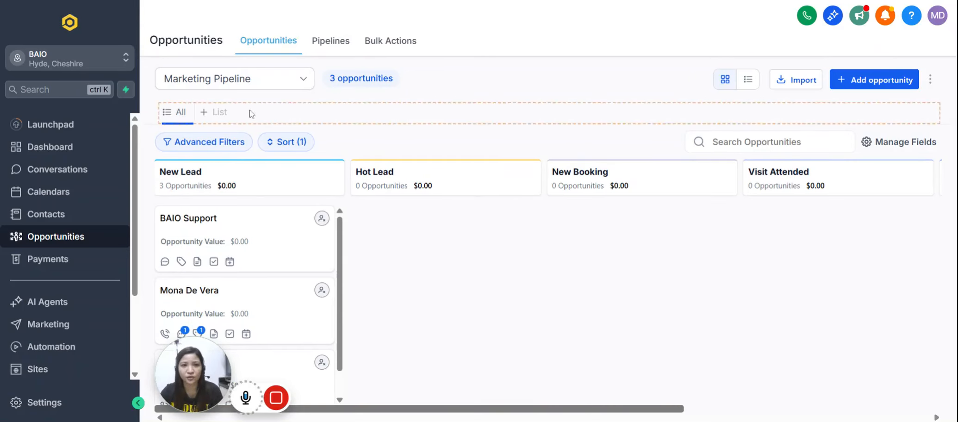
{"action": "left_click", "coordinate": [333, 42]}
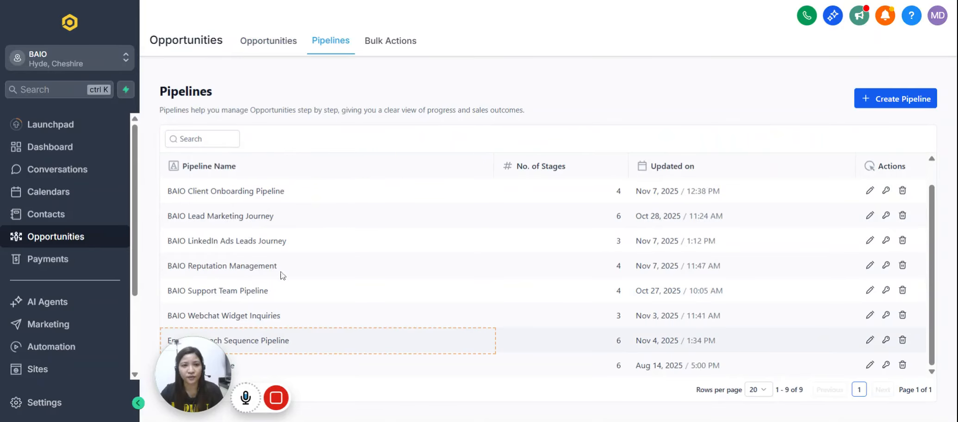
{"action": "scroll", "coordinate": [281, 274], "scroll_direction": "down", "scroll_amount": 1}
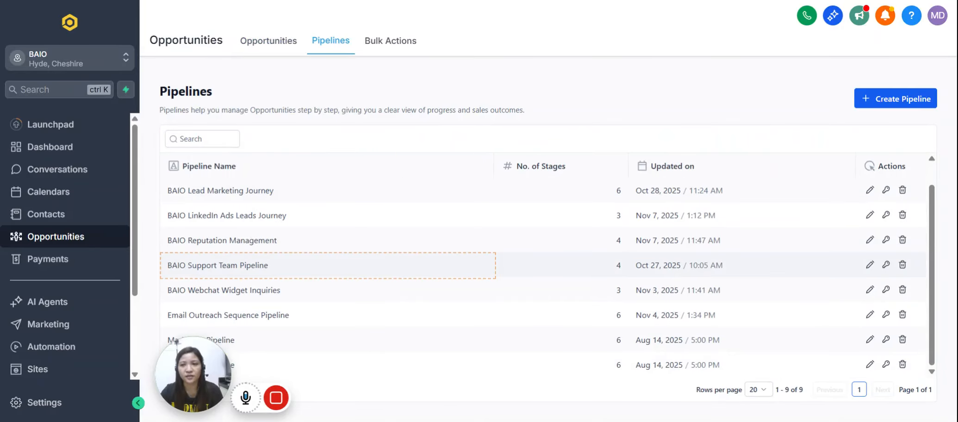
Start a new opportunity pipeline and name it Test Pipeline.
{"action": "left_click", "coordinate": [903, 105]}
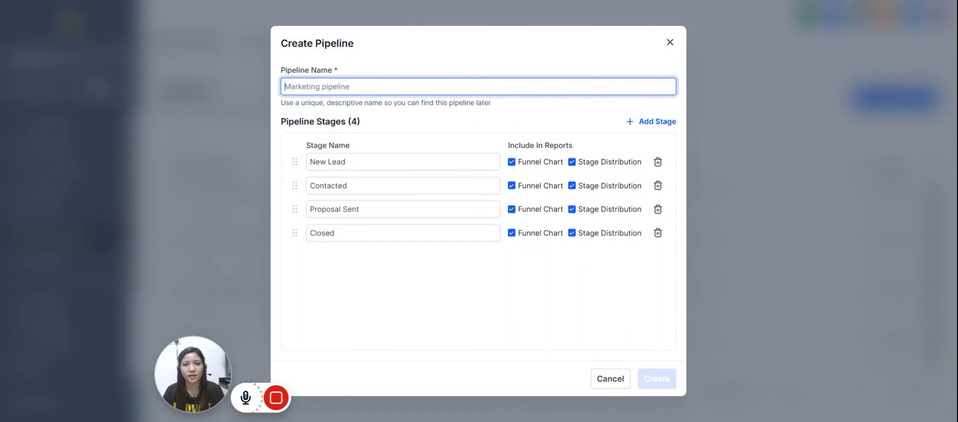
{"action": "type", "text": "Test "}
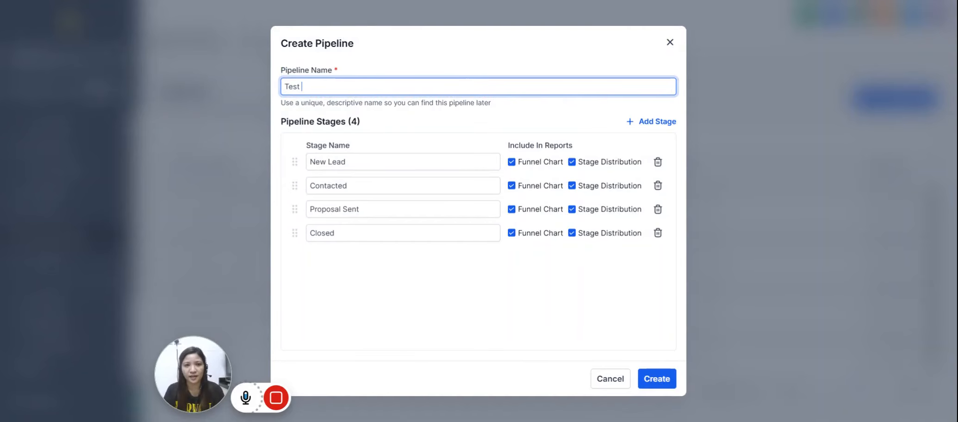
{"action": "type", "text": "Pipeline"}
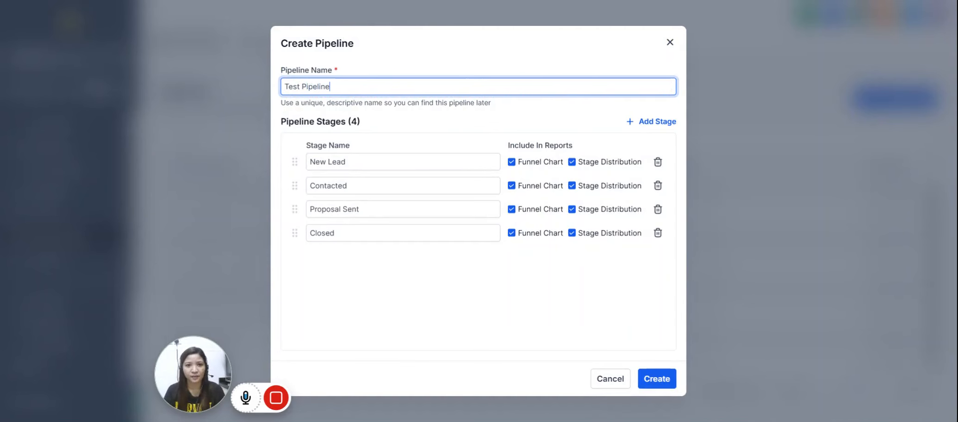
Rename the first stage Initial Email Sent and extend the pipeline name to Test Pipeline Outreach.
{"action": "left_click_drag", "start_coordinate": [347, 162], "coordinate": [312, 160]}
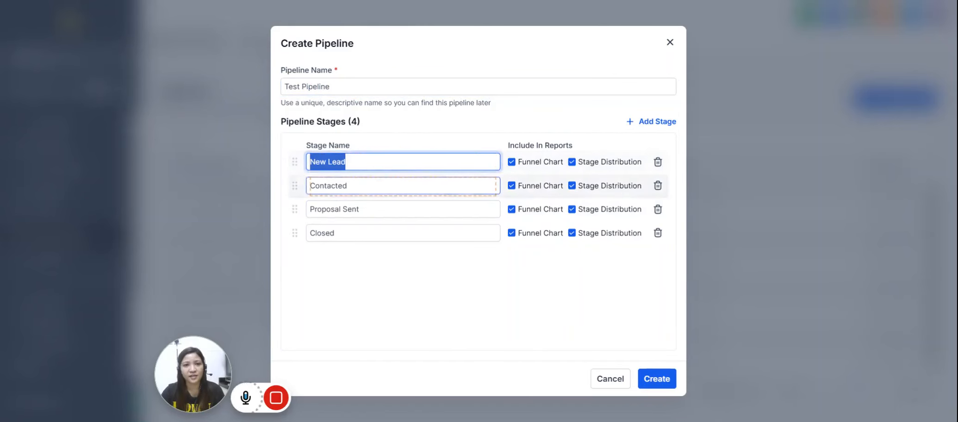
{"action": "left_click_drag", "start_coordinate": [348, 185], "coordinate": [294, 181]}
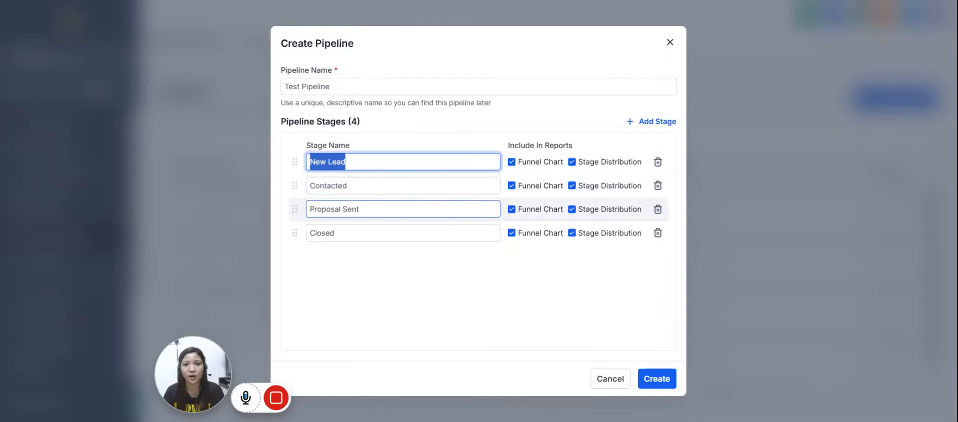
{"action": "type", "text": "I"}
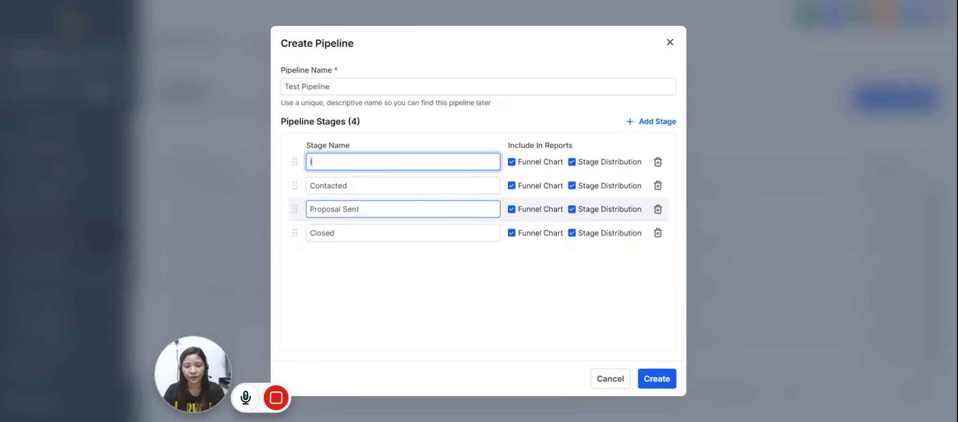
{"action": "type", "text": "nitial "}
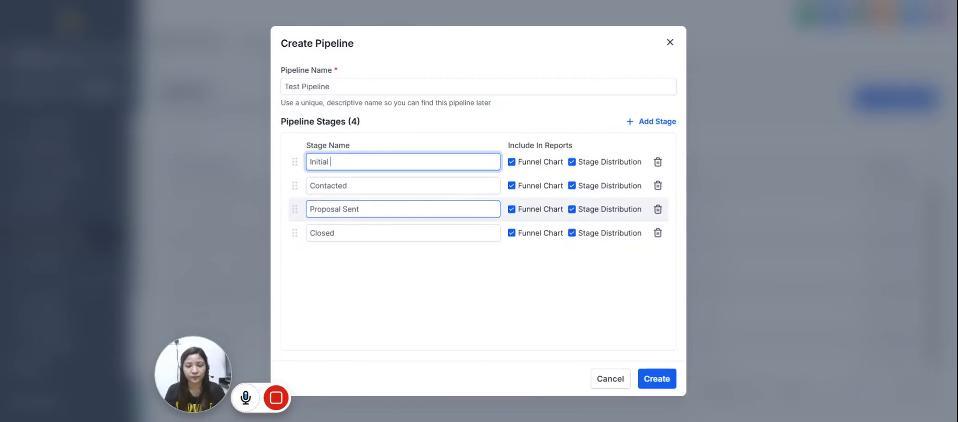
{"action": "type", "text": "Email Sent"}
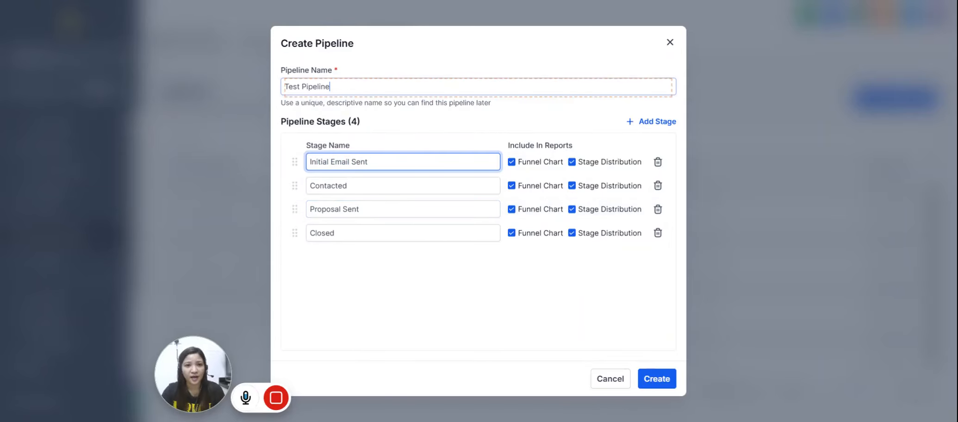
{"action": "left_click", "coordinate": [335, 87]}
{"action": "type", "text": "Outreach"}
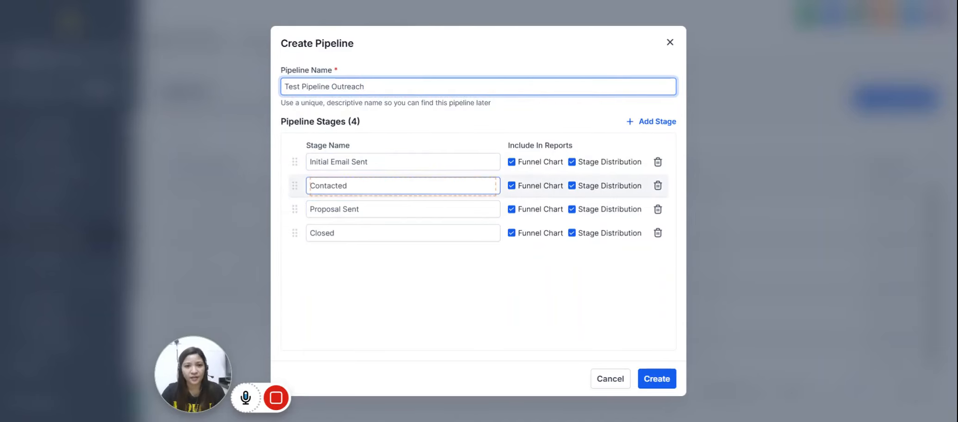
Rename the second stage, Contacted, to A Client Response.
{"action": "double_click", "coordinate": [310, 185]}
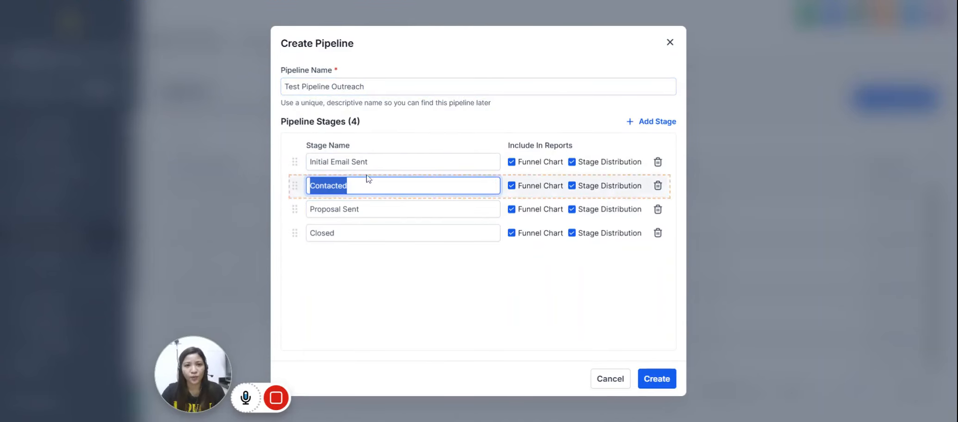
{"action": "type", "text": "ACl"}
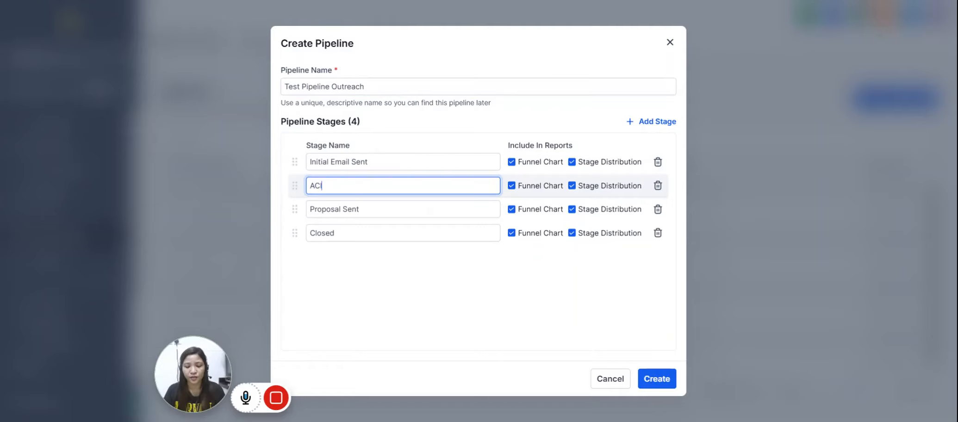
{"action": "type", "text": "ient REspone"}
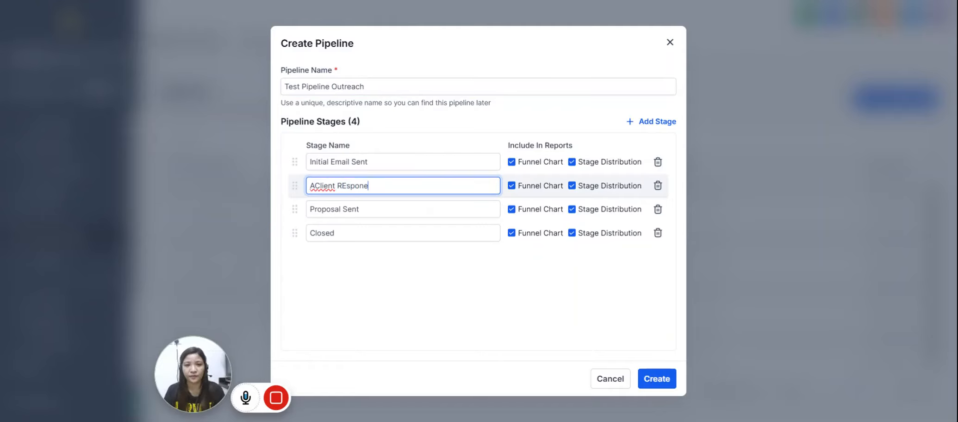
{"action": "left_click", "coordinate": [315, 186]}
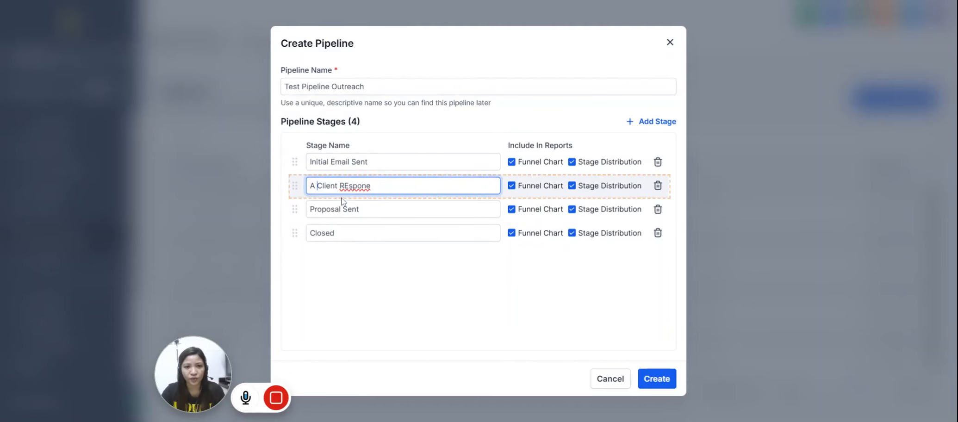
{"action": "key", "text": "BackSpace"}
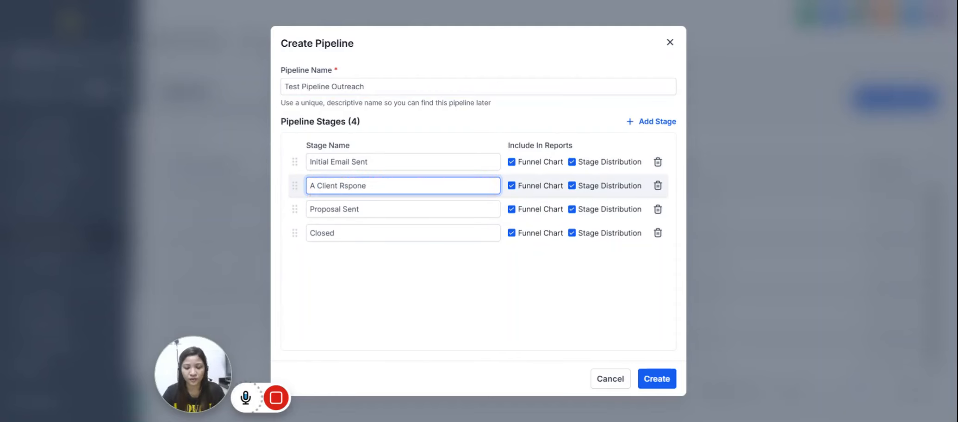
{"action": "type", "text": "e"}
{"action": "left_click", "coordinate": [392, 210]}
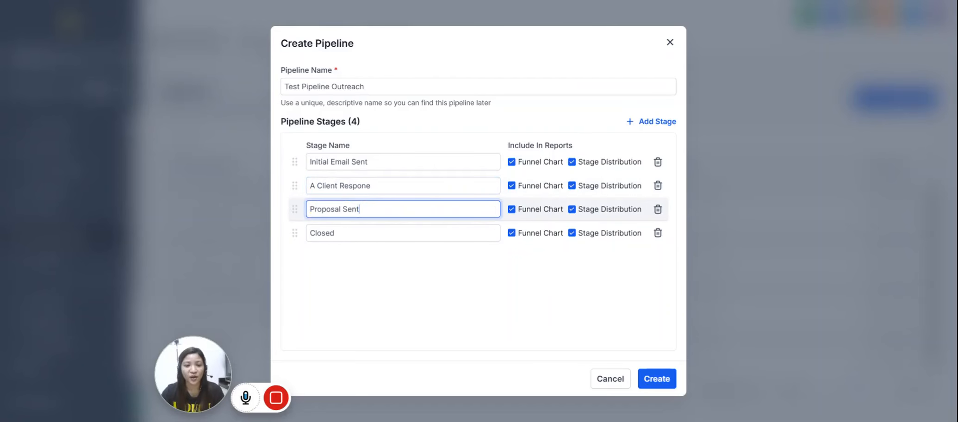
{"action": "left_click", "coordinate": [366, 186]}
{"action": "type", "text": "s"}
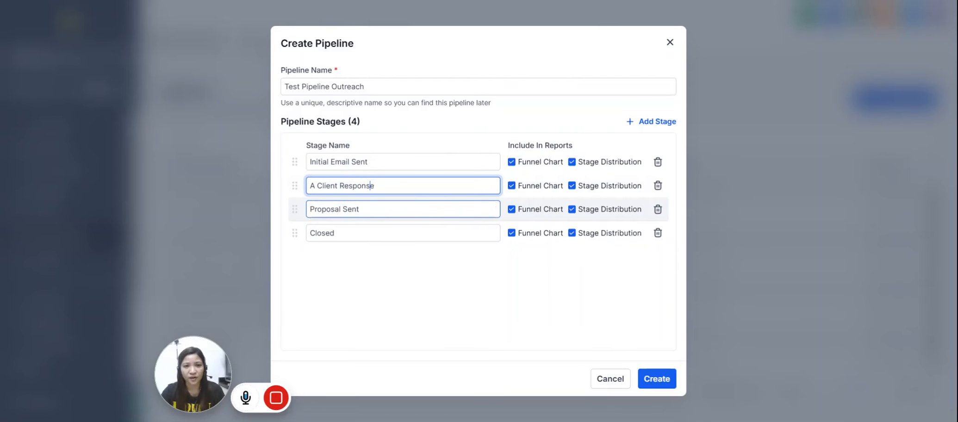
Rename the third stage Booked Appointment, keep the Closed stage, and create the pipeline.
{"action": "triple_click", "coordinate": [359, 210]}
{"action": "type", "text": "Booke"}
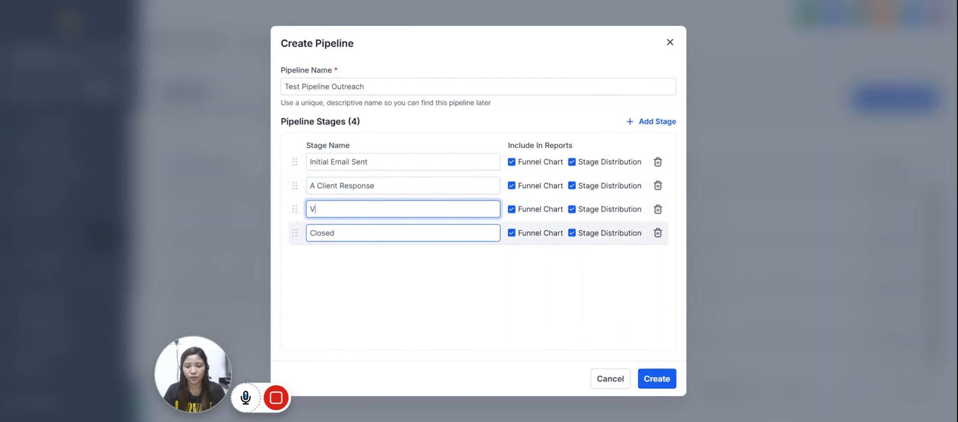
{"action": "type", "text": "d Appointment"}
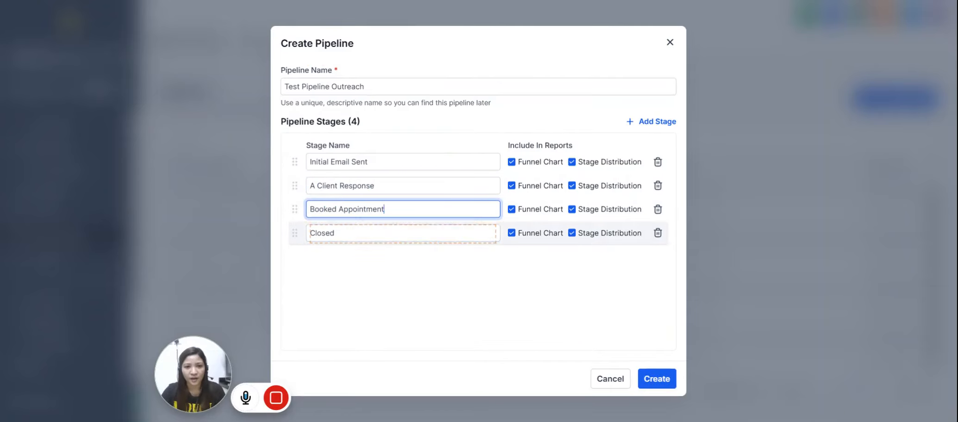
{"action": "left_click", "coordinate": [341, 234]}
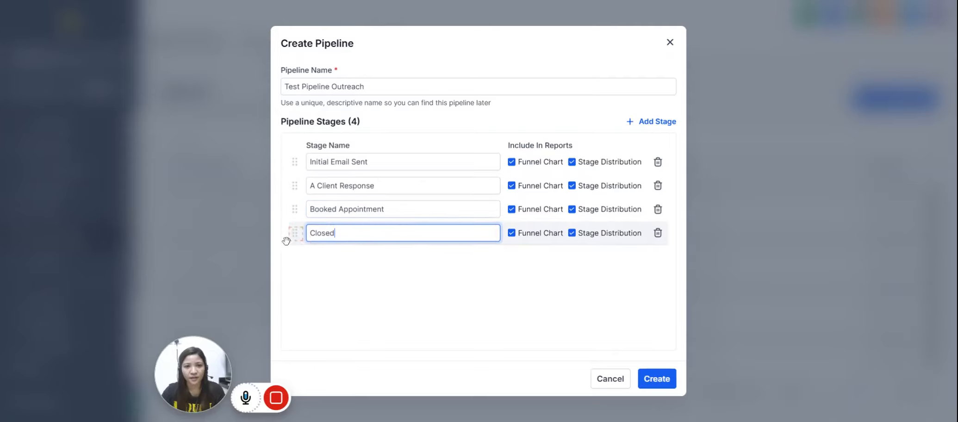
{"action": "left_click", "coordinate": [648, 382]}
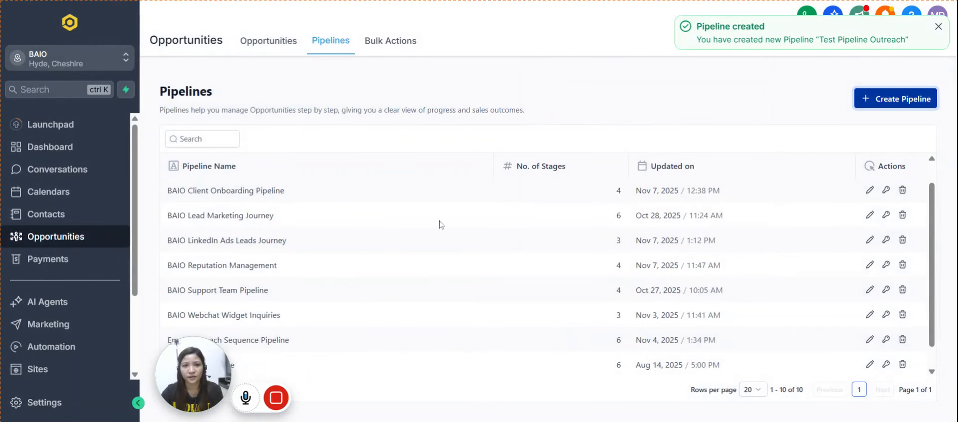
View the opportunities board for Test Pipeline Outreach and look over its stage columns.
{"action": "left_click", "coordinate": [268, 41]}
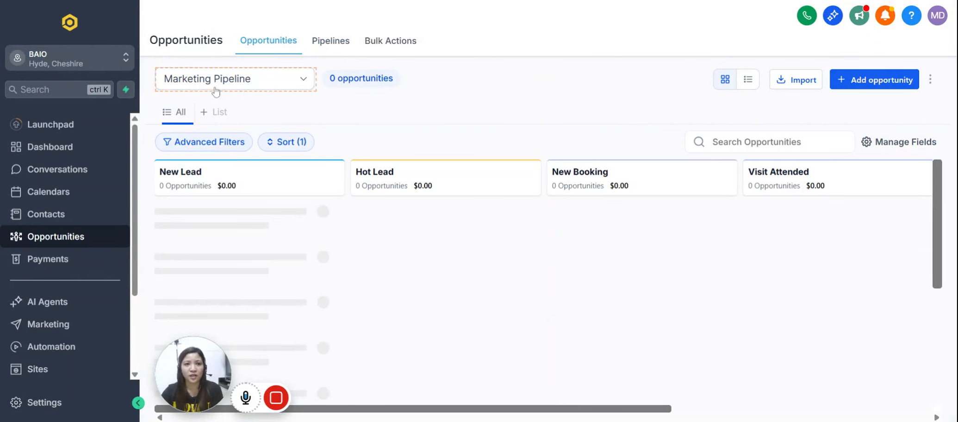
{"action": "left_click", "coordinate": [309, 83]}
{"action": "scroll", "coordinate": [251, 217], "scroll_direction": "down", "scroll_amount": 1}
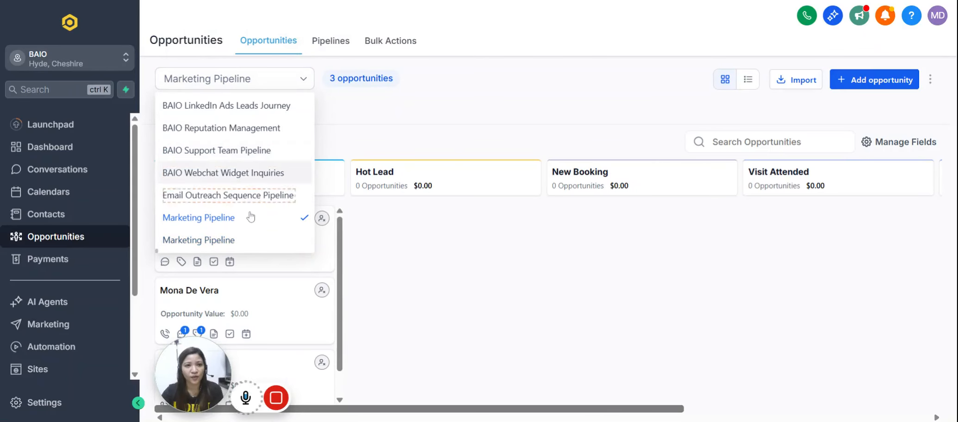
{"action": "scroll", "coordinate": [241, 222], "scroll_direction": "up", "scroll_amount": 3}
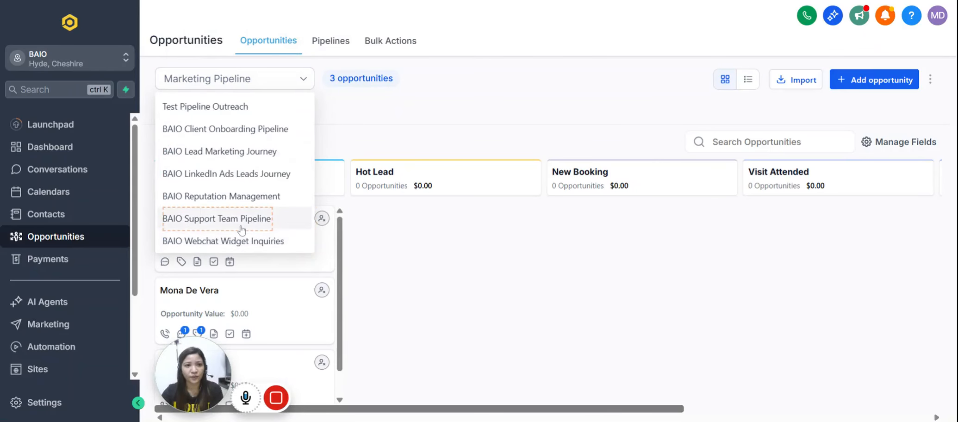
{"action": "left_click", "coordinate": [209, 109]}
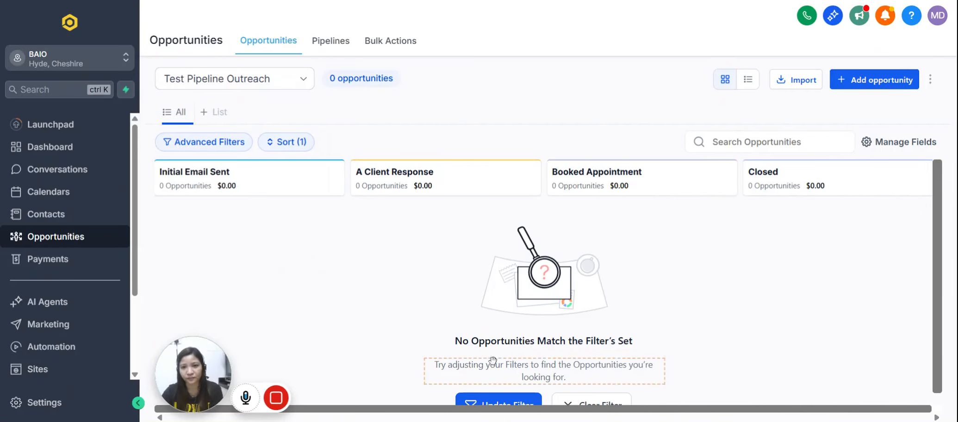
{"action": "left_click_drag", "start_coordinate": [390, 409], "coordinate": [431, 407]}
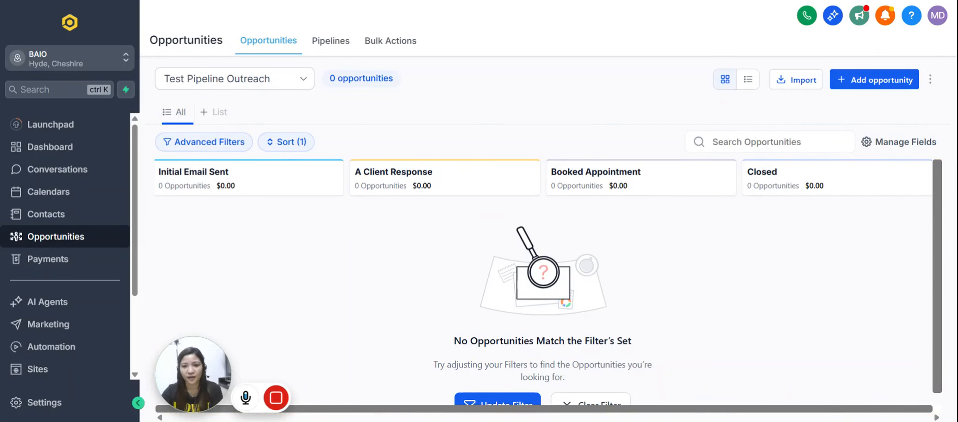
Switch the opportunities board to the first Marketing Pipeline in the list.
{"action": "left_click", "coordinate": [277, 83]}
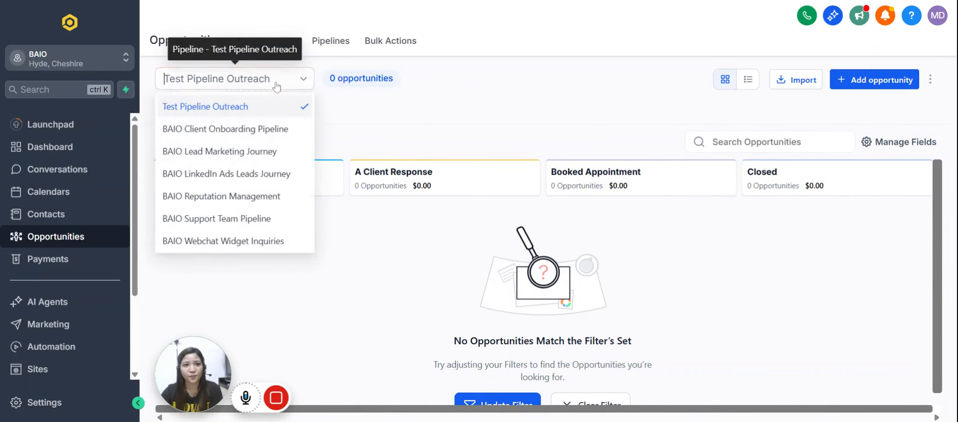
{"action": "scroll", "coordinate": [238, 204], "scroll_direction": "down", "scroll_amount": 2}
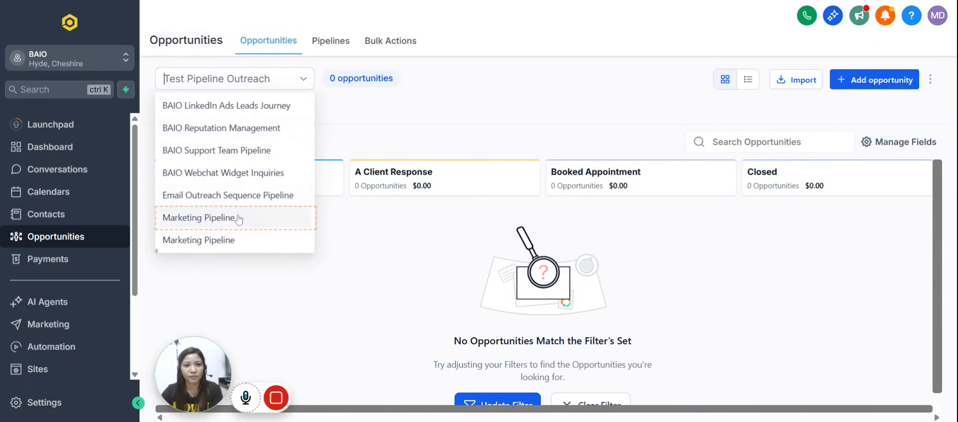
{"action": "left_click", "coordinate": [239, 217]}
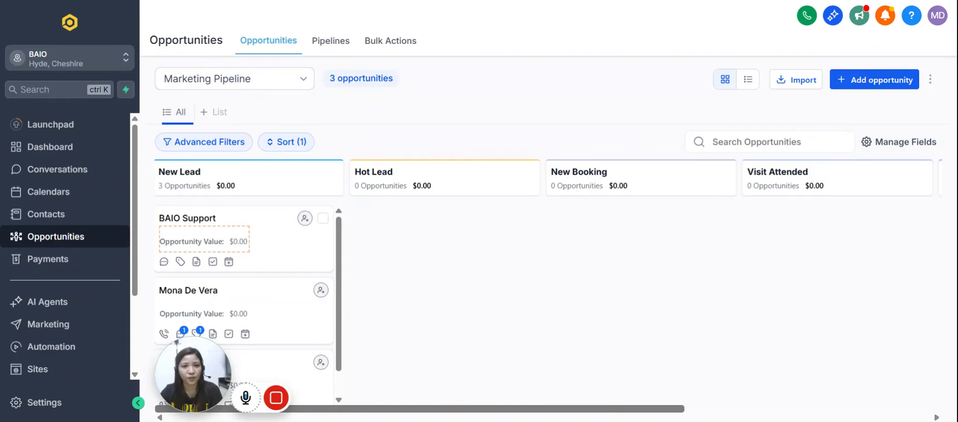
Open the BAIO Support opportunity, examine its contact details, pipeline, status and value fields and its notes, and close it without changes.
{"action": "left_click", "coordinate": [236, 226]}
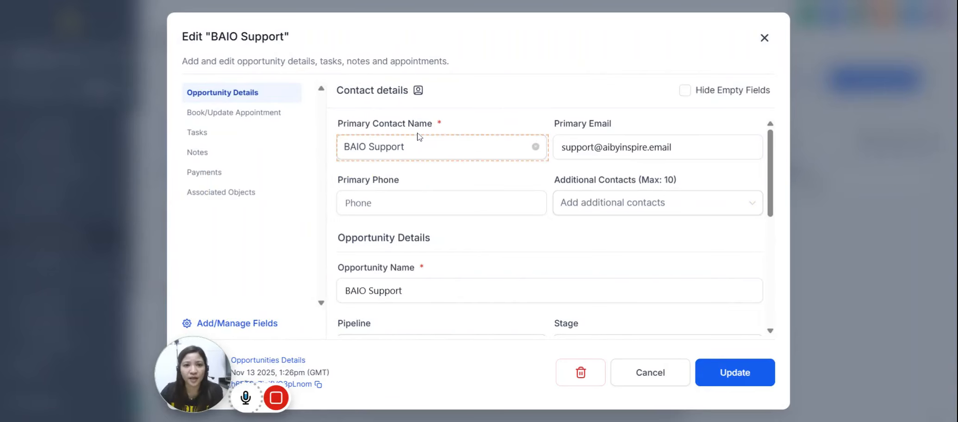
{"action": "left_click", "coordinate": [442, 203]}
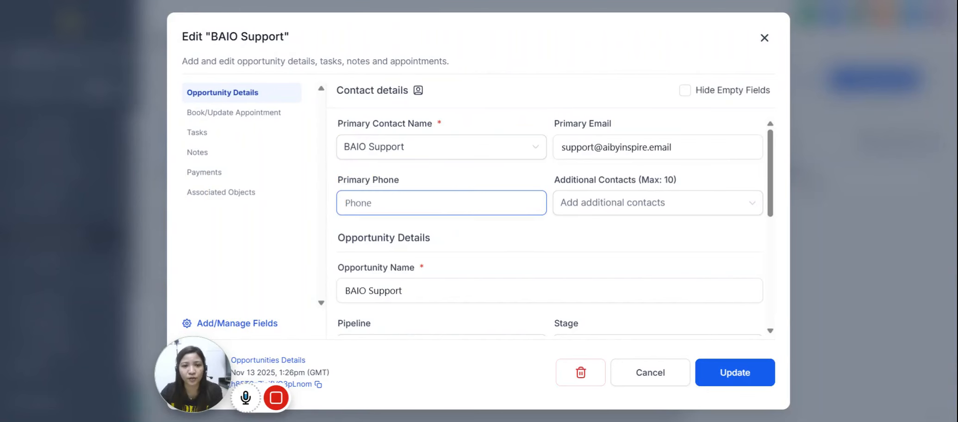
{"action": "scroll", "coordinate": [488, 252], "scroll_direction": "down", "scroll_amount": 3}
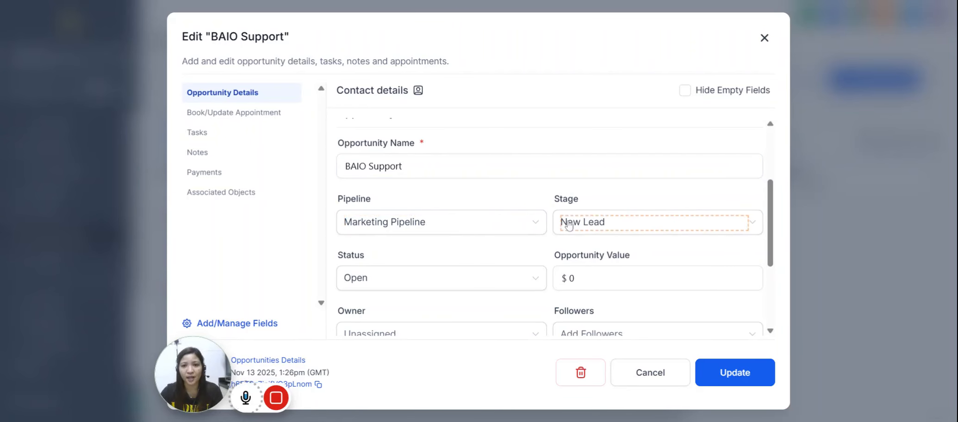
{"action": "scroll", "coordinate": [590, 237], "scroll_direction": "down", "scroll_amount": 1}
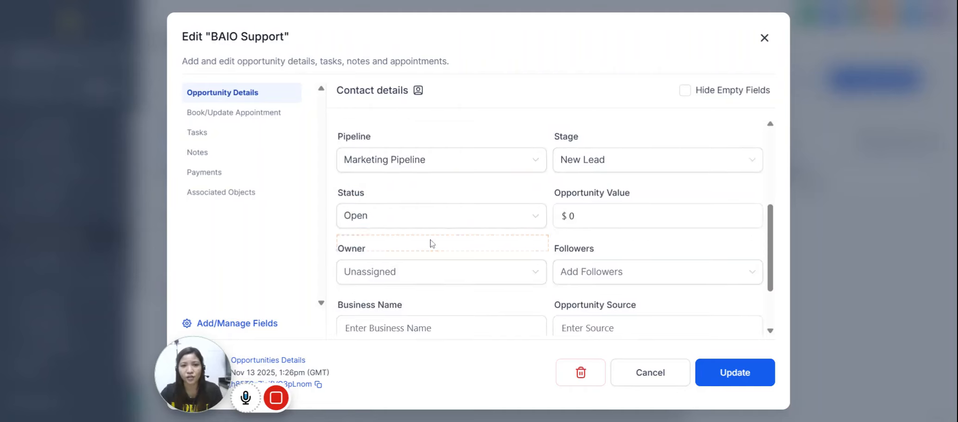
{"action": "left_click", "coordinate": [648, 216]}
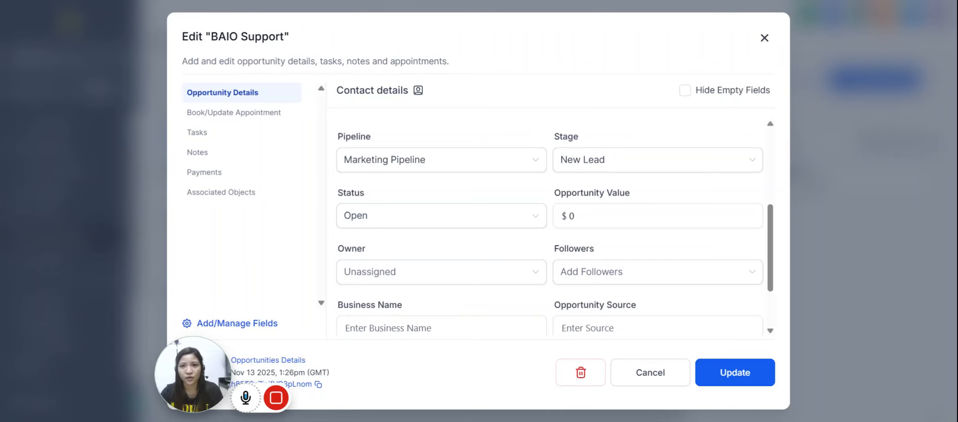
{"action": "left_click", "coordinate": [198, 154]}
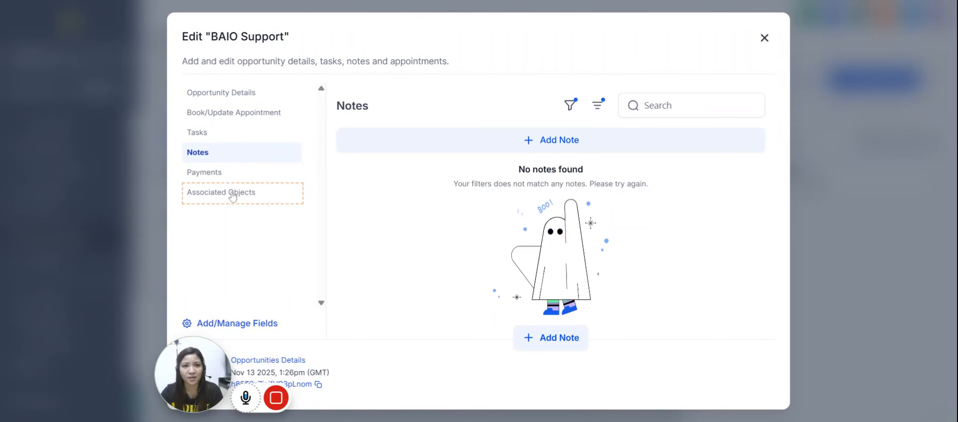
{"action": "left_click", "coordinate": [764, 39]}
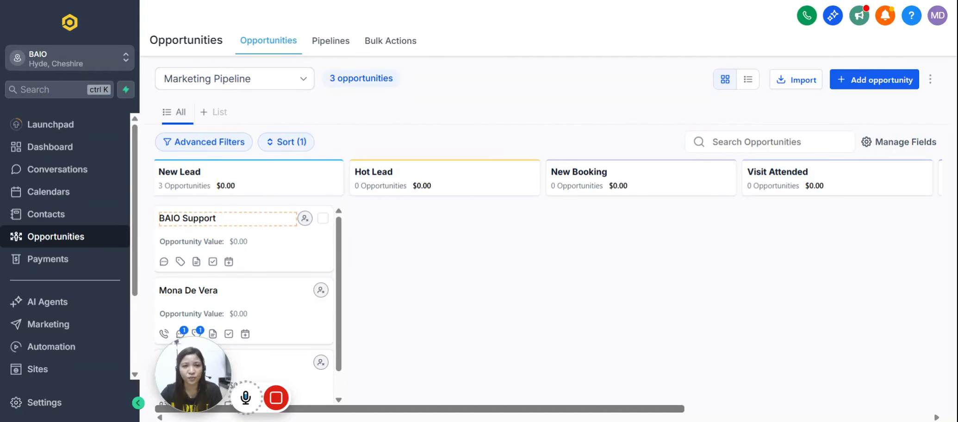
Move the BAIO Support opportunity from the New Lead stage to Hot Lead.
{"action": "left_click_drag", "start_coordinate": [248, 218], "coordinate": [421, 220]}
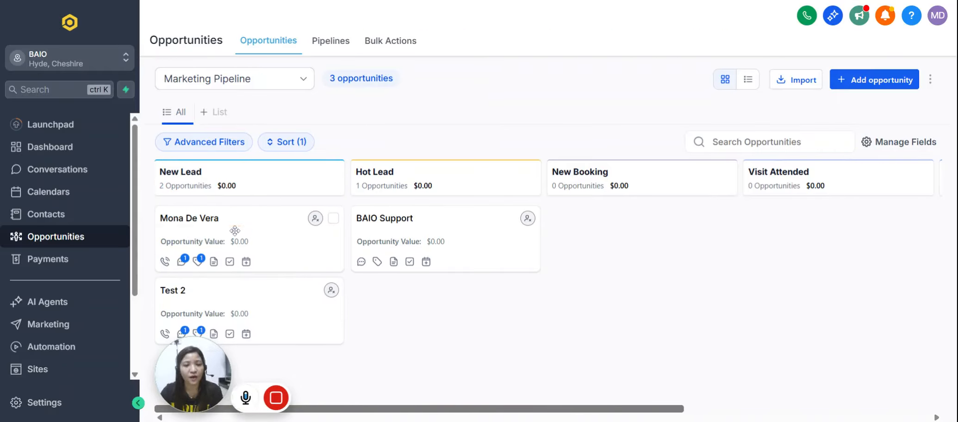
{"action": "left_click_drag", "start_coordinate": [235, 230], "coordinate": [772, 412]}
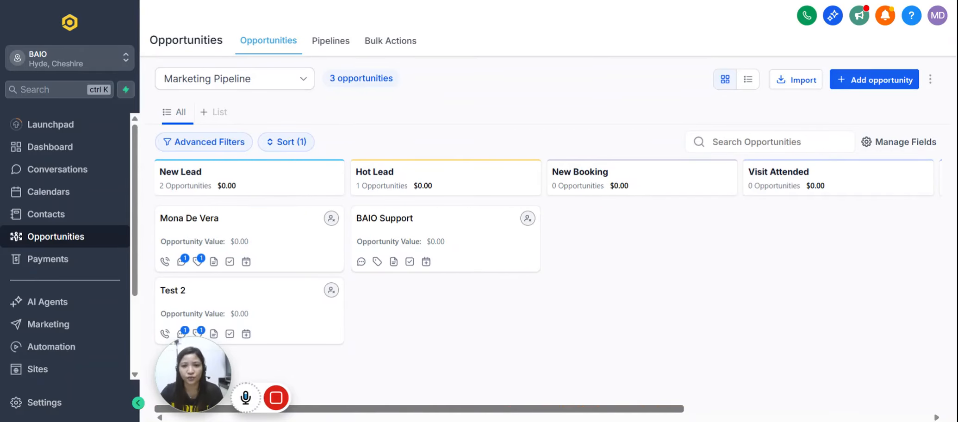